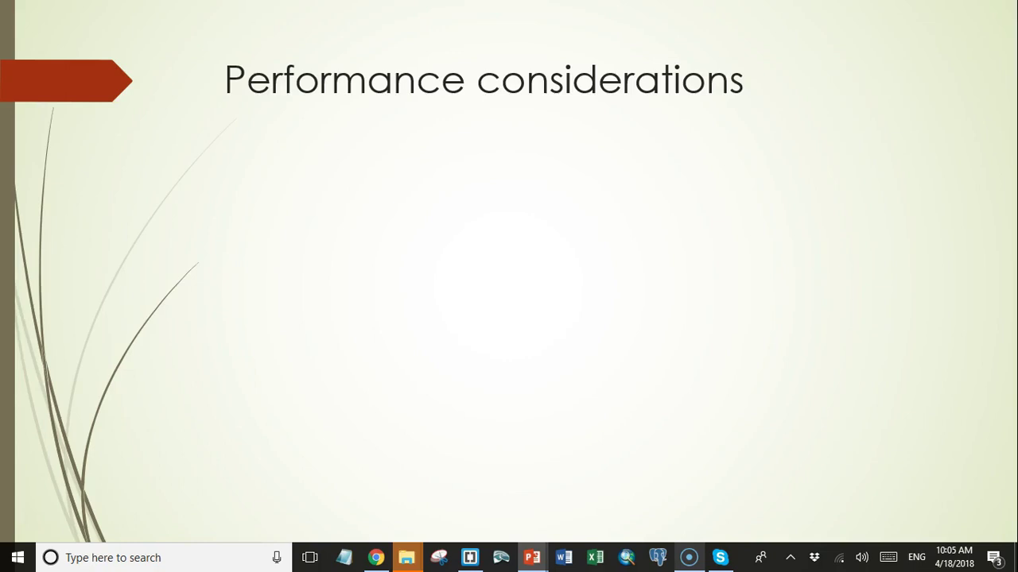
# Advance the slideshow to show the Data Transfer bottleneck bullet and 'Local Disks – 50-2000 Mbs'
pyautogui.press('Right')
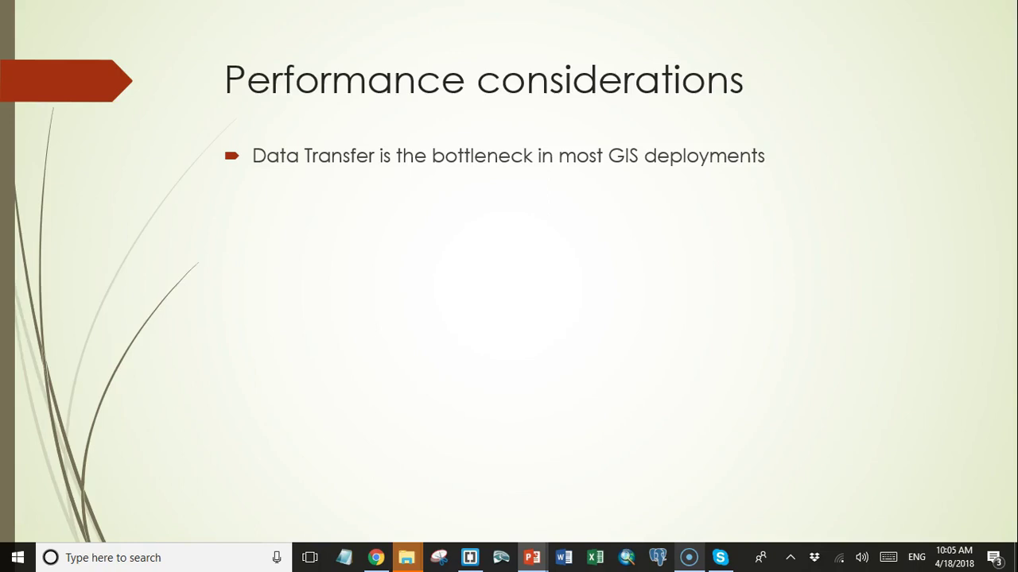
pyautogui.press('Right')
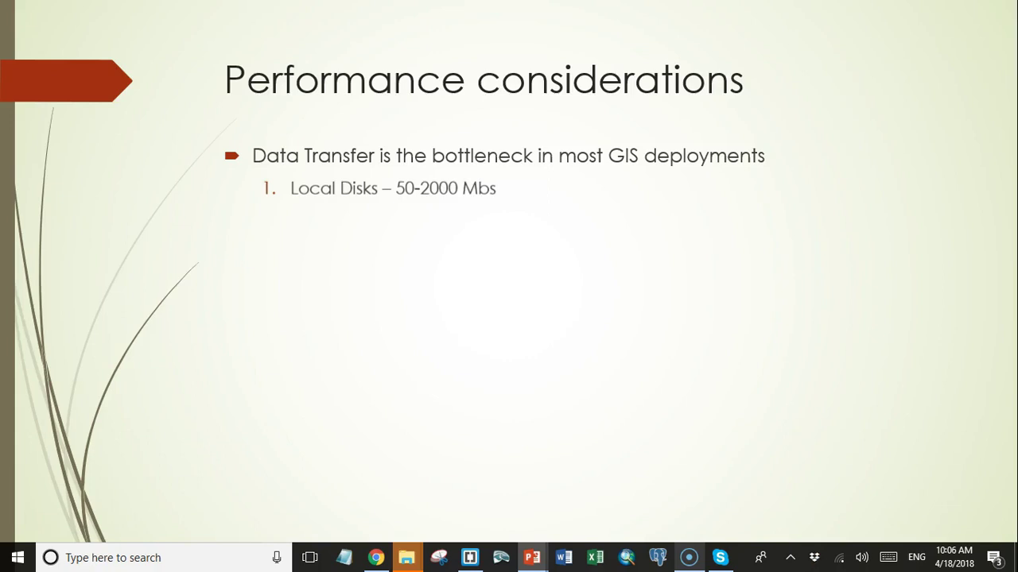
# Advance two bullets to add 'Local Network – Up to 1000 Mbs' and 'Internet – 1 Mbs Up to ????'
pyautogui.press('Right')
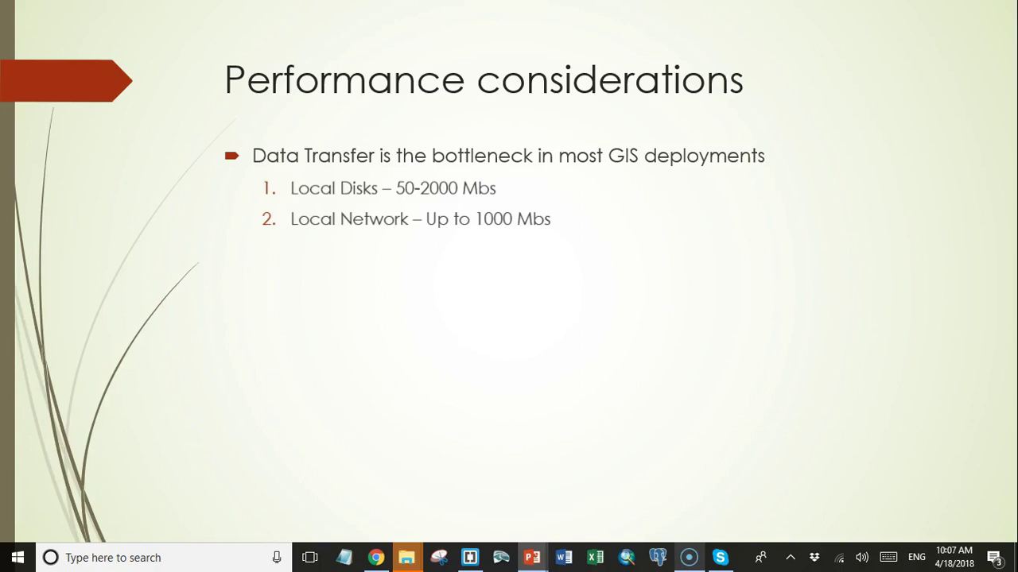
pyautogui.press('Right')
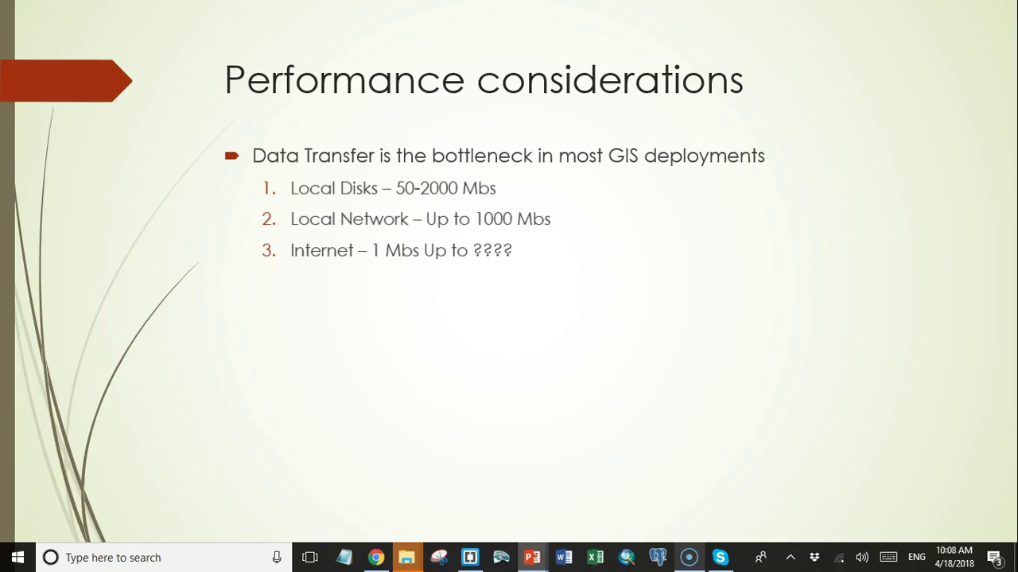
# Show the Internet sub-bullets 'Cellular –20 Mbs', 'Satellite – 25 Mbs' and 'Wi-Fi – 54 Mbs - ????'
pyautogui.press('Right')
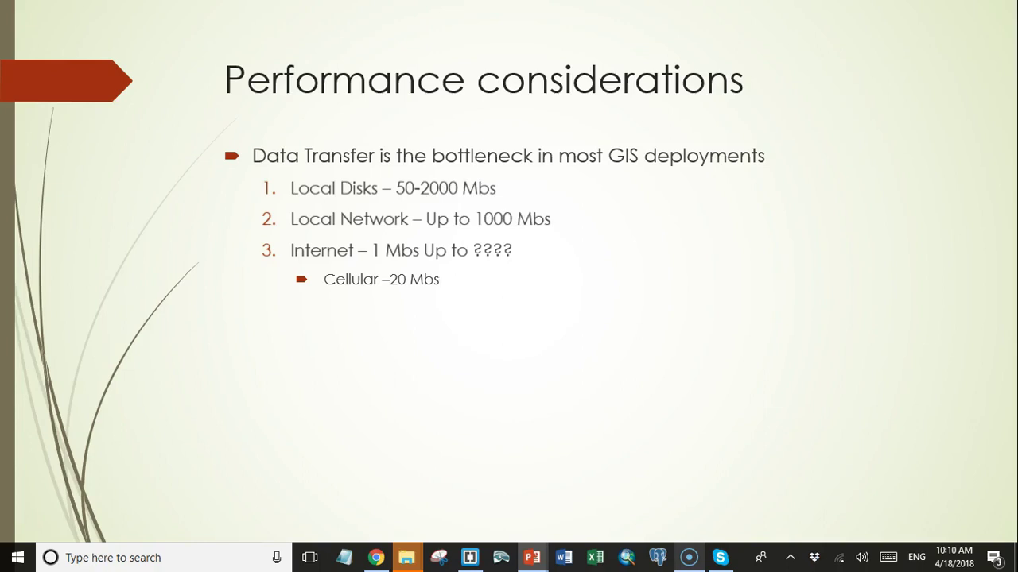
pyautogui.press('Right')
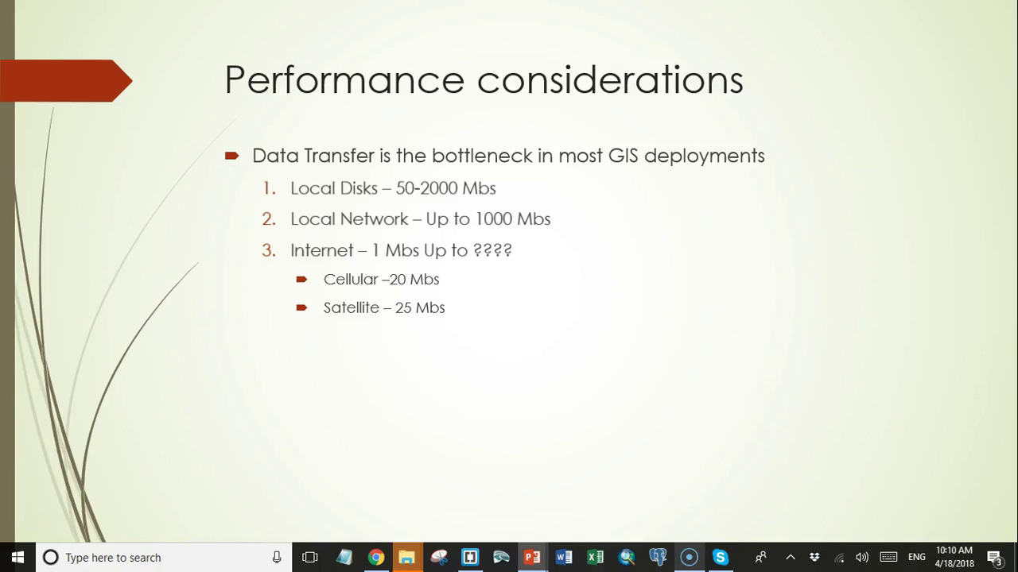
pyautogui.press('Right')
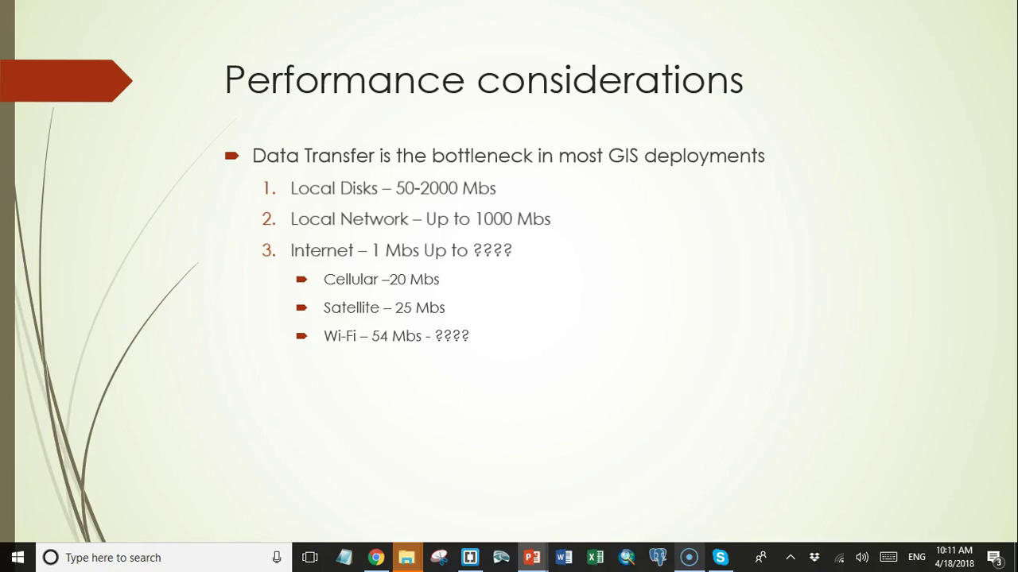
# Show 'Cabled – 1000 Mbs' and the point that internet speed depends on both ends
pyautogui.press('Right')
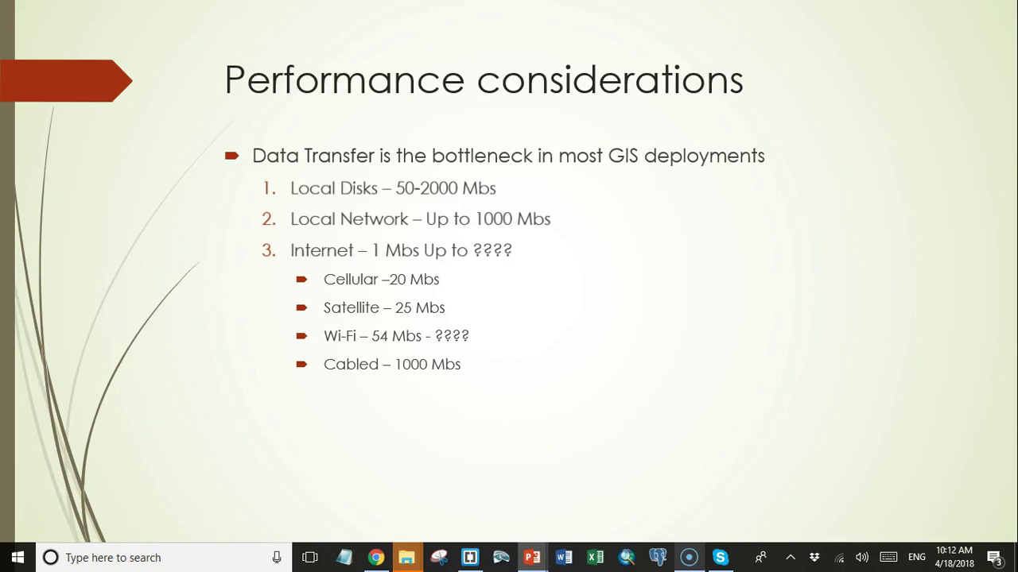
pyautogui.press('Right')
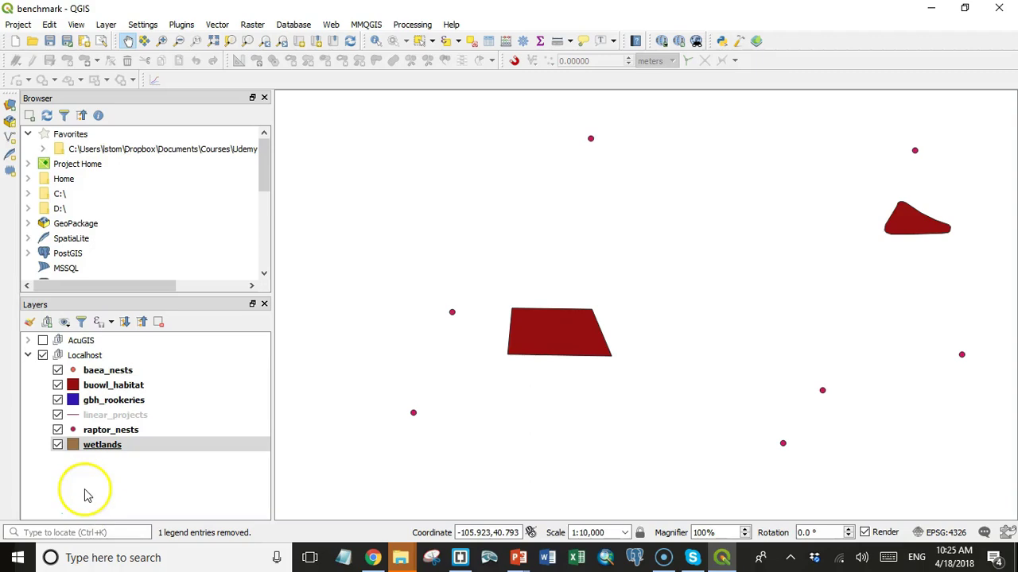
# Expand the AcuGIS layer group to inspect its layers, then collapse it again
pyautogui.click(28, 340)
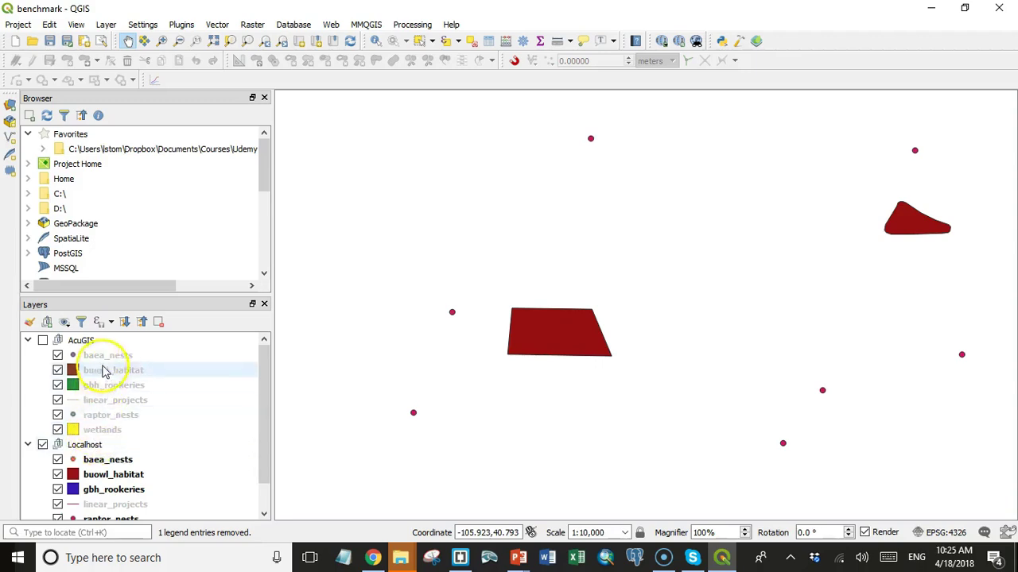
pyautogui.scroll(-1, 94, 445)
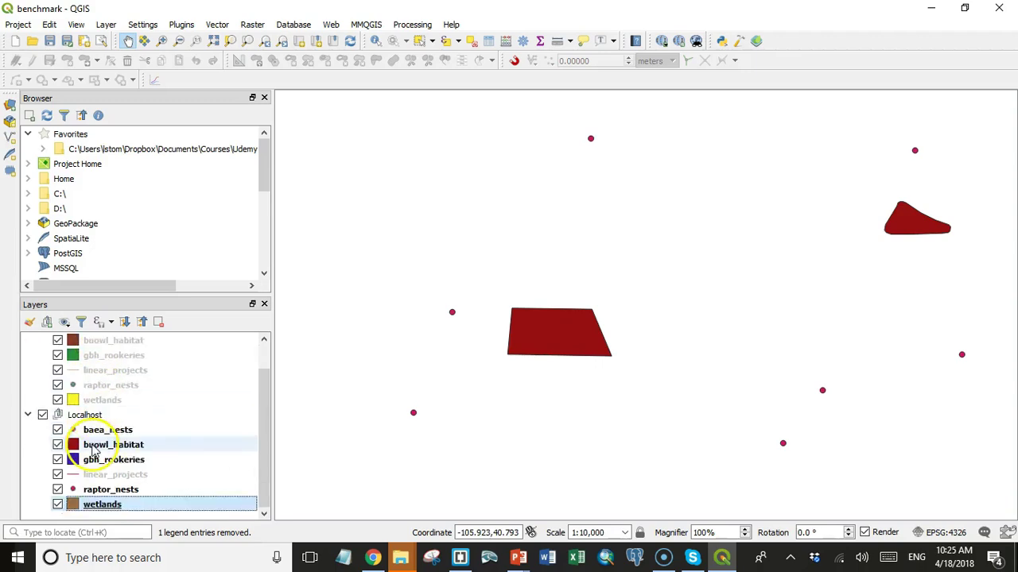
pyautogui.scroll(1, 91, 432)
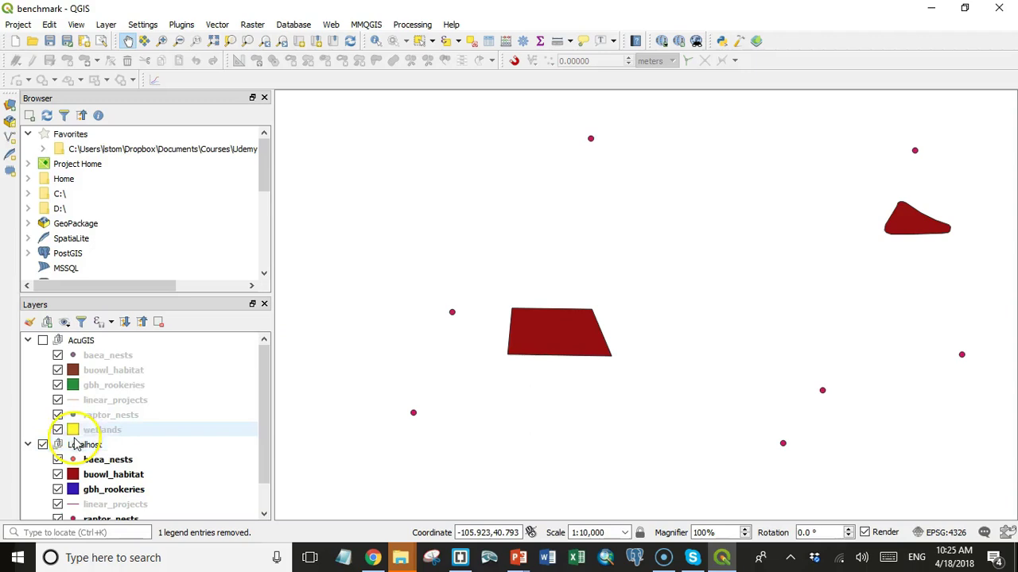
pyautogui.click(29, 340)
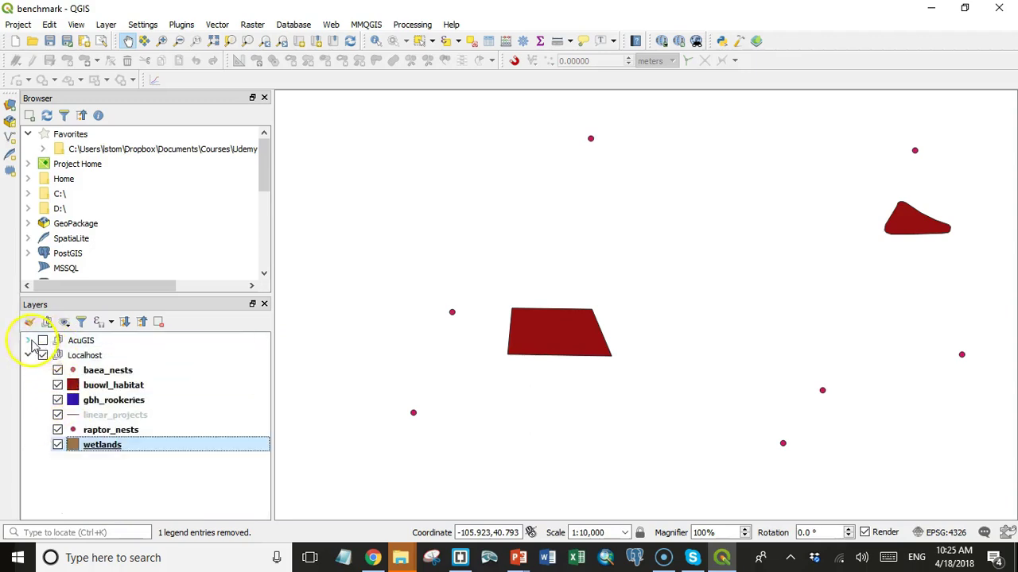
# Try the 1:50,000 and 1:500,000 scales, then settle the Localhost map at 1:10,000
pyautogui.click(625, 532)
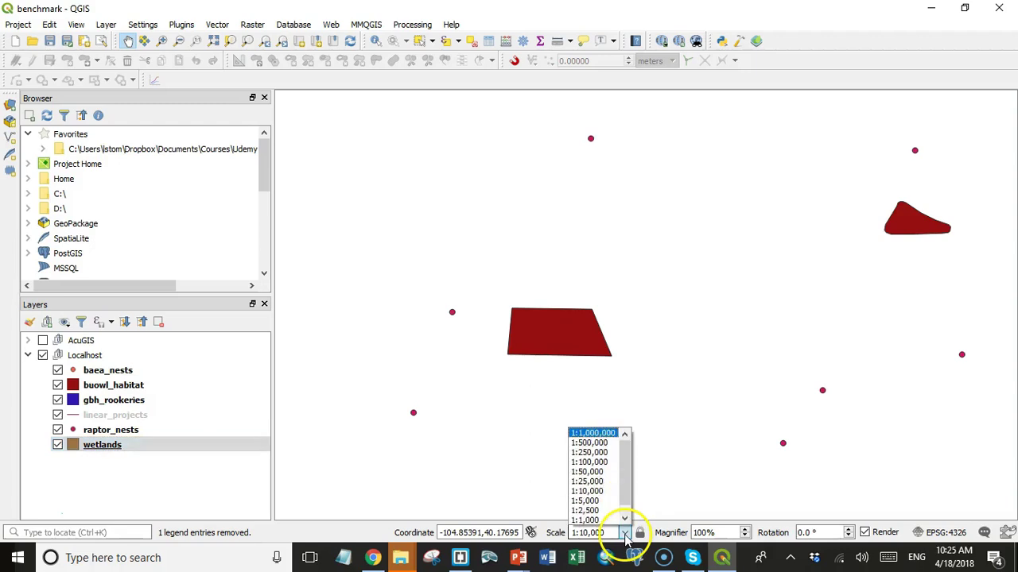
pyautogui.click(606, 472)
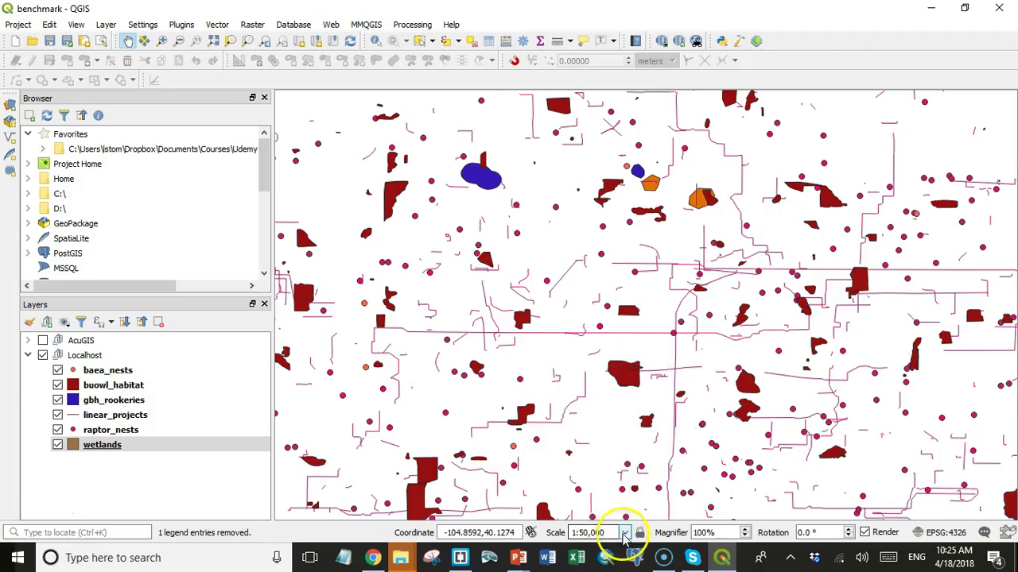
pyautogui.click(625, 534)
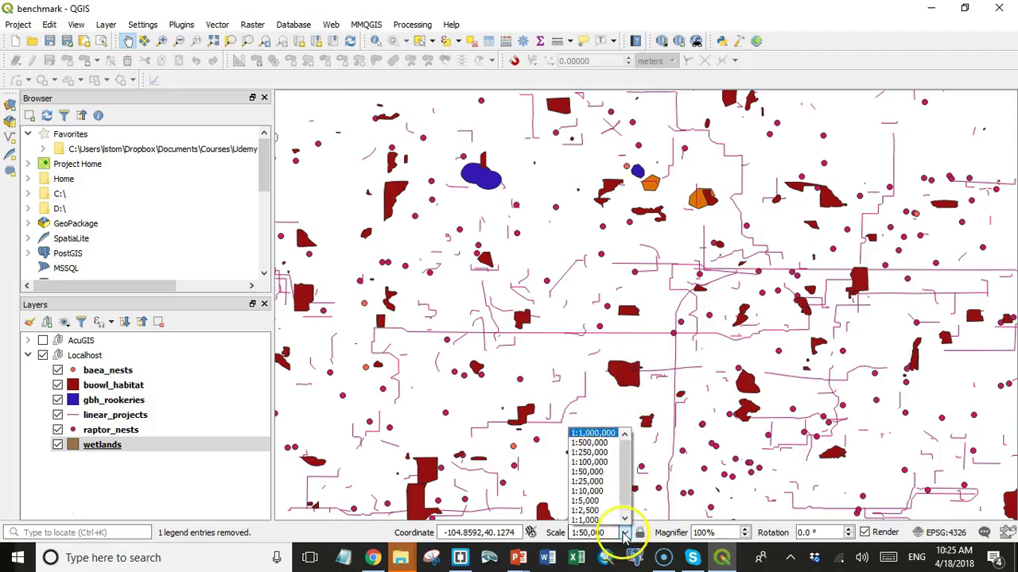
pyautogui.click(598, 442)
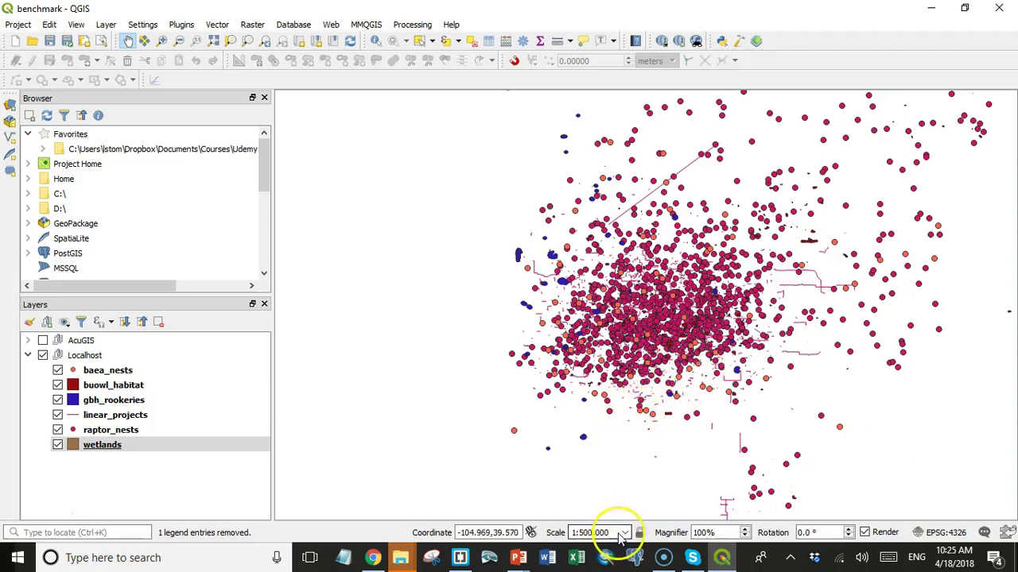
pyautogui.click(625, 533)
pyautogui.click(592, 498)
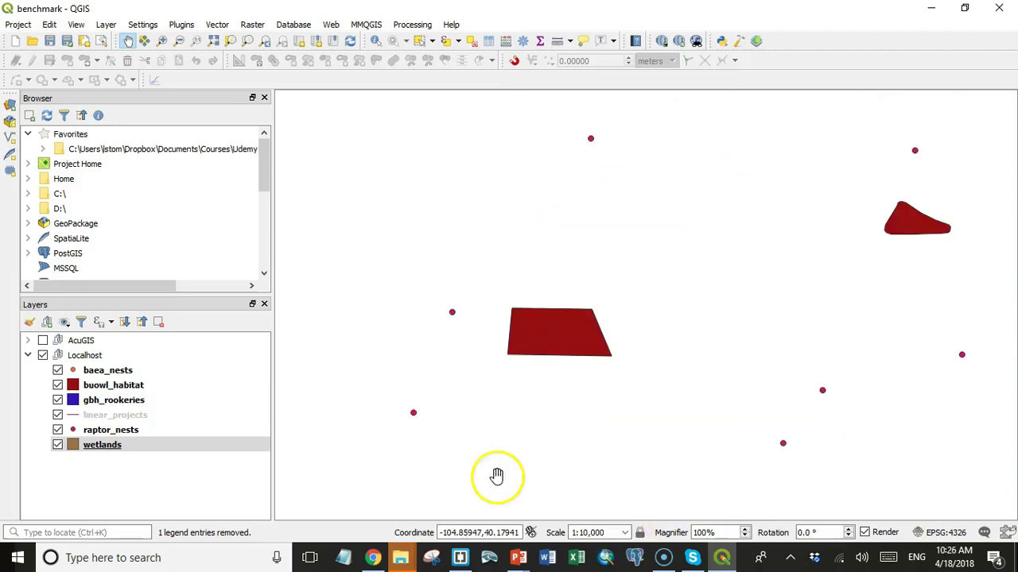
pyautogui.click(446, 453)
# Collapse and switch off the Localhost group, then expand and turn on all AcuGIS layers
pyautogui.click(28, 356)
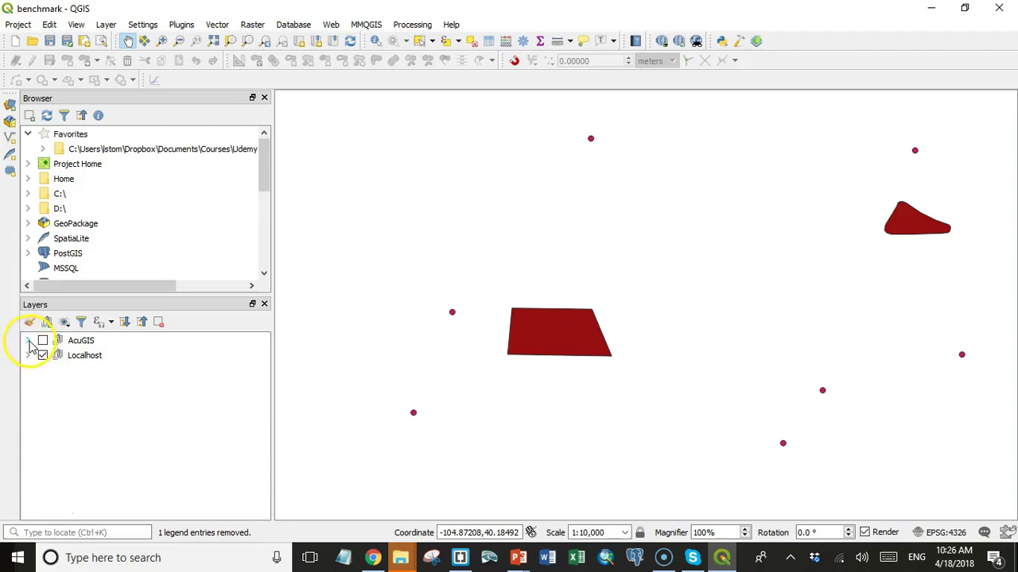
pyautogui.click(42, 356)
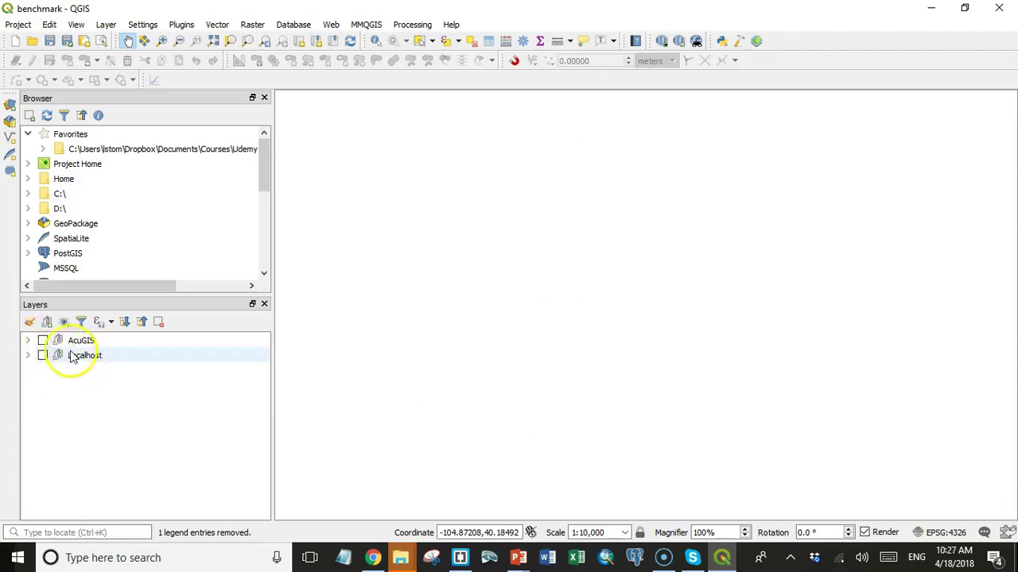
pyautogui.click(28, 340)
pyautogui.click(43, 340)
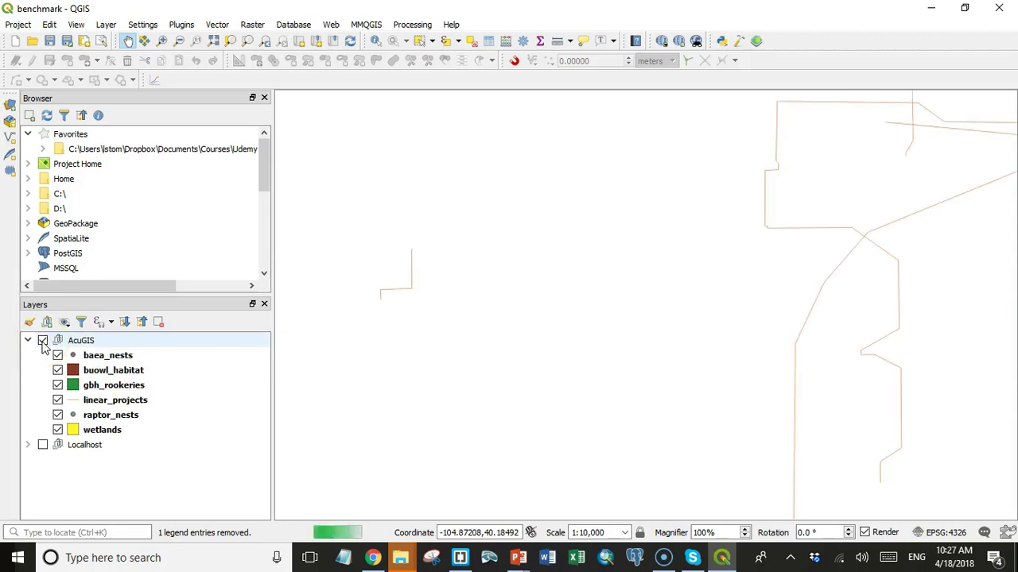
pyautogui.click(108, 358)
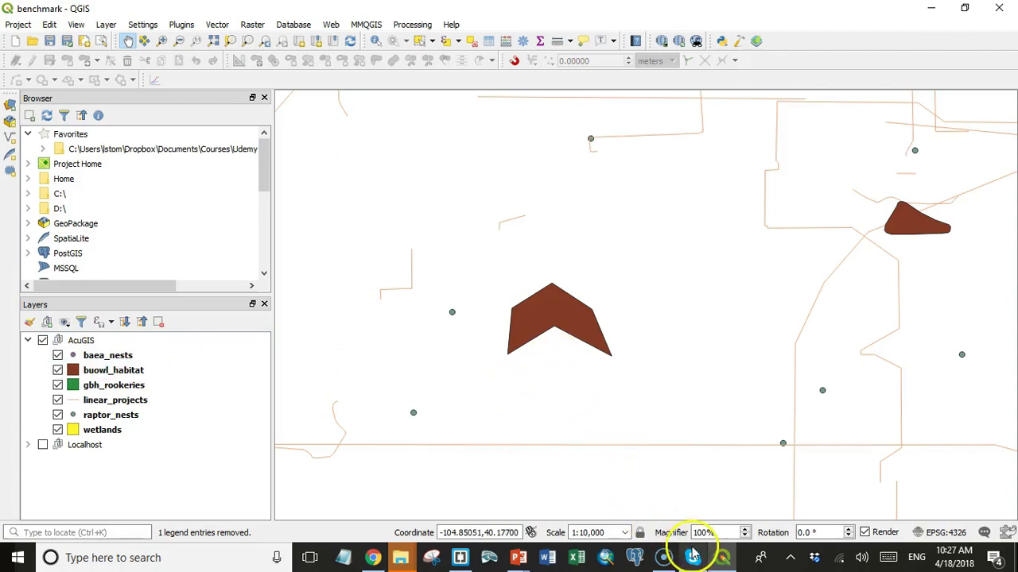
pyautogui.click(625, 533)
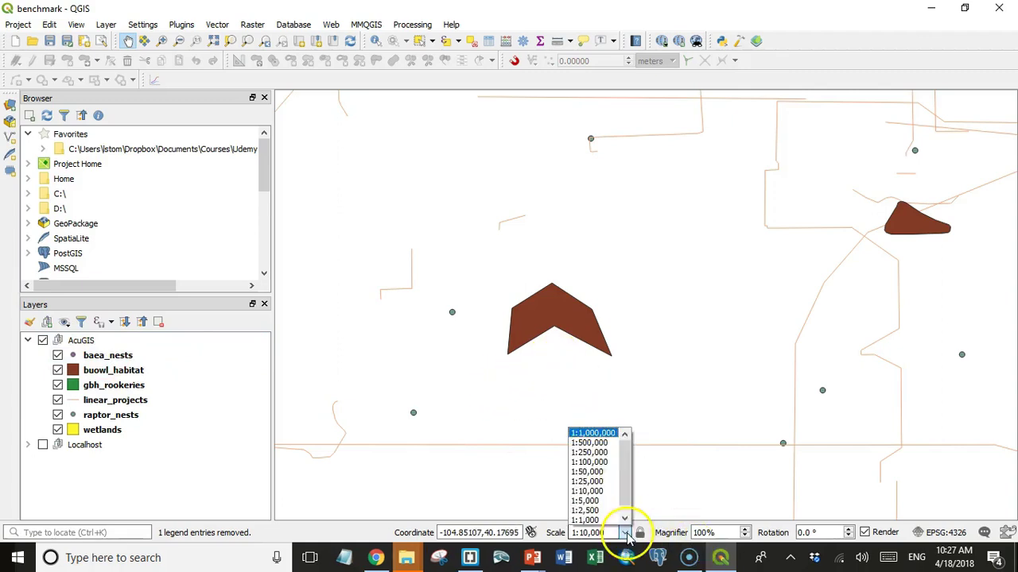
# Zoom the AcuGIS map out to 1:50,000 and pan to reveal the area further east
pyautogui.click(607, 473)
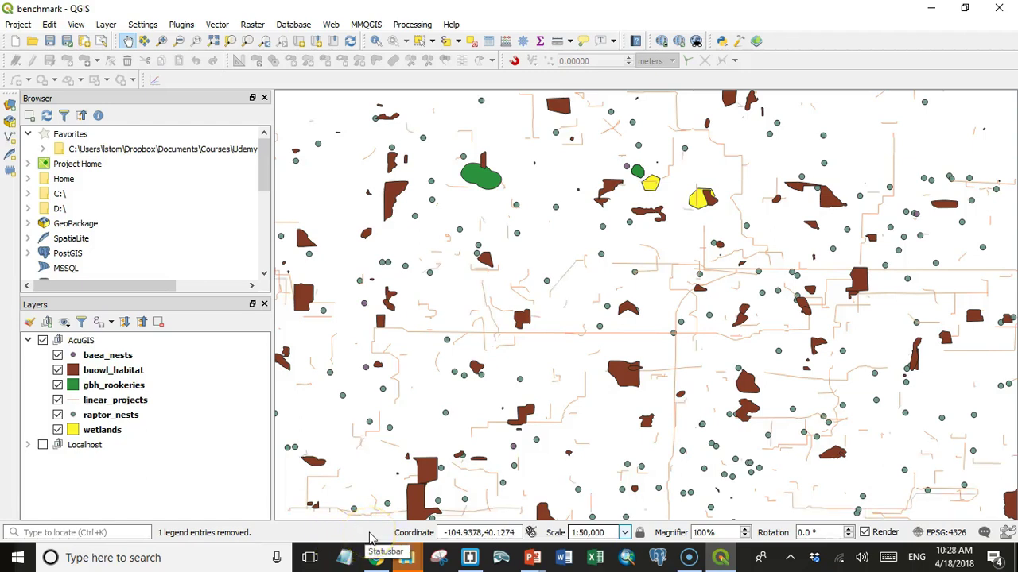
pyautogui.moveTo(659, 341); pyautogui.dragTo(192, 345)
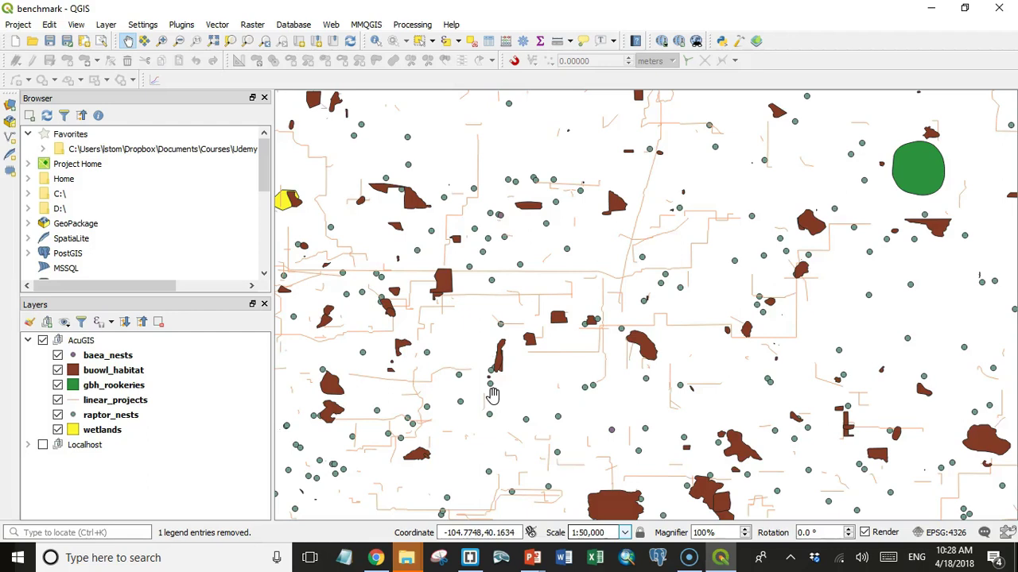
# Look over the AcuGIS map canvas, then return to the slideshow's Performance testing slide
pyautogui.click(513, 376)
pyautogui.click(553, 380)
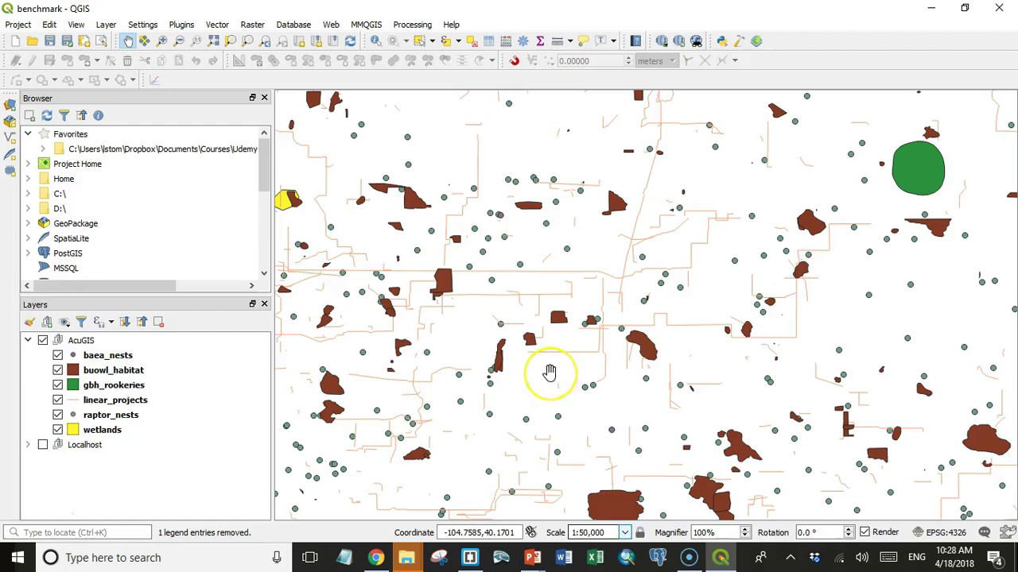
pyautogui.click(494, 356)
pyautogui.click(531, 338)
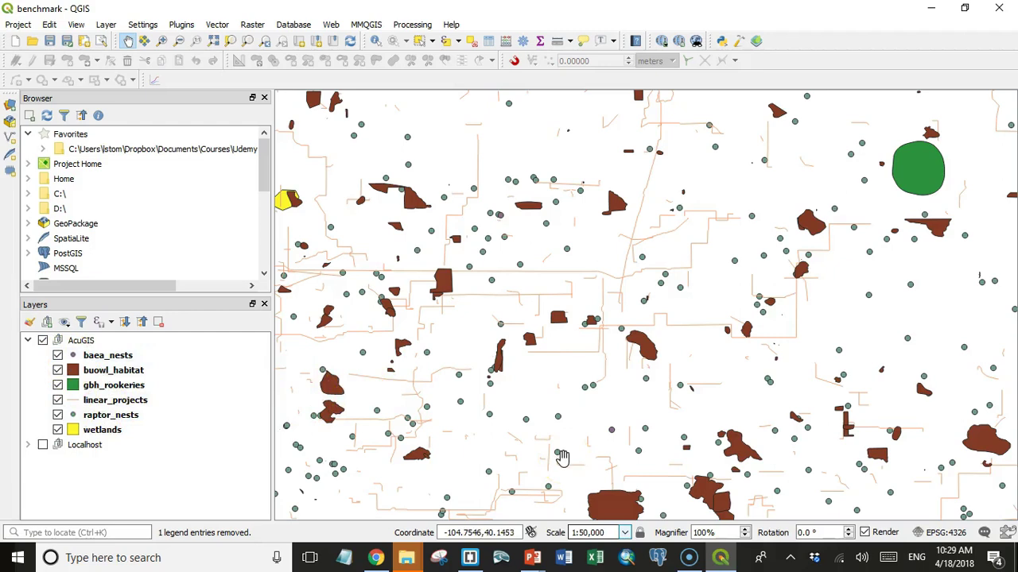
pyautogui.click(563, 457)
pyautogui.click(580, 441)
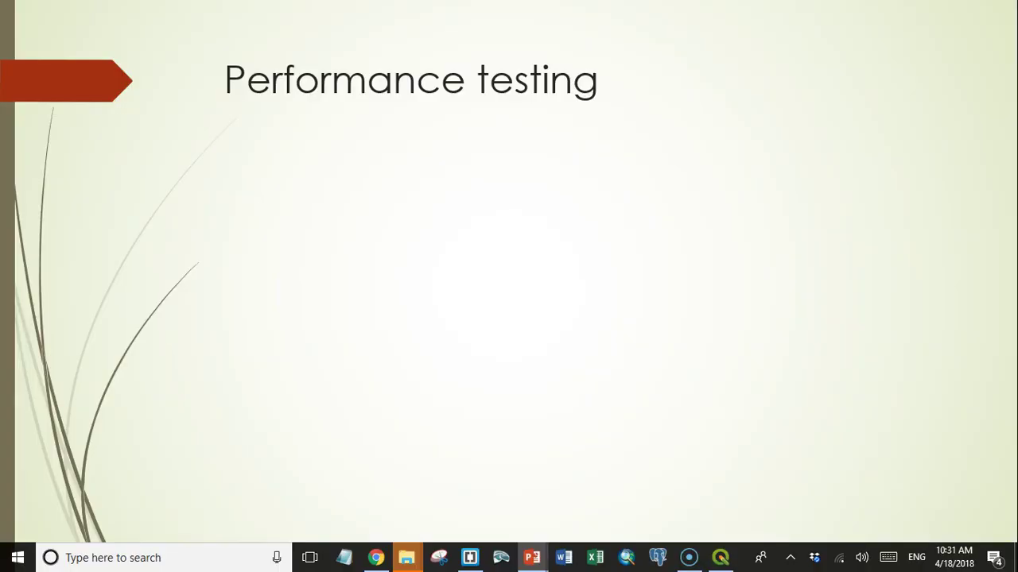
# Show the timing results table, 'First 5 runs' and the speedtest.net download-speed sub-bullet
pyautogui.press('space')
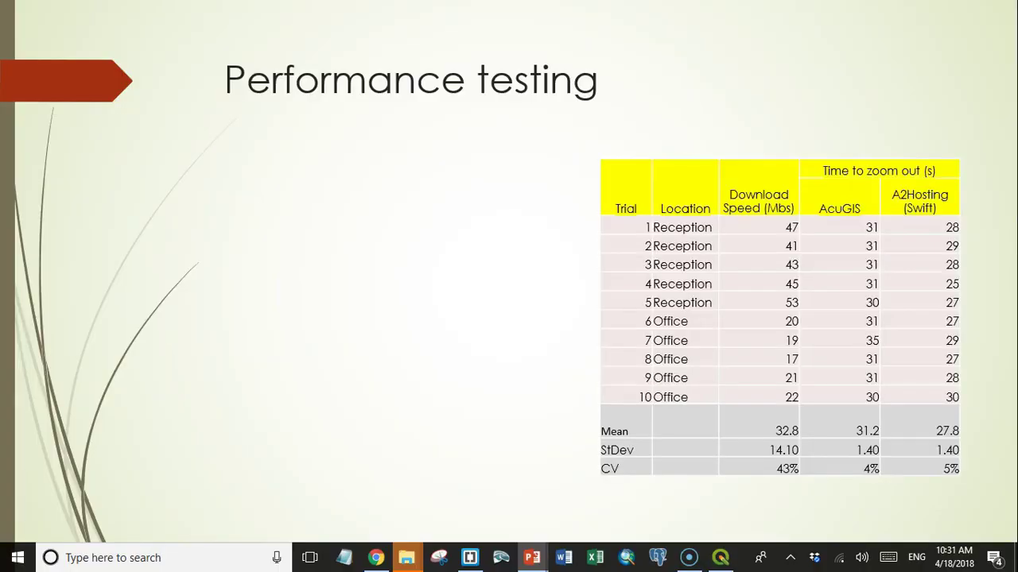
pyautogui.press('space')
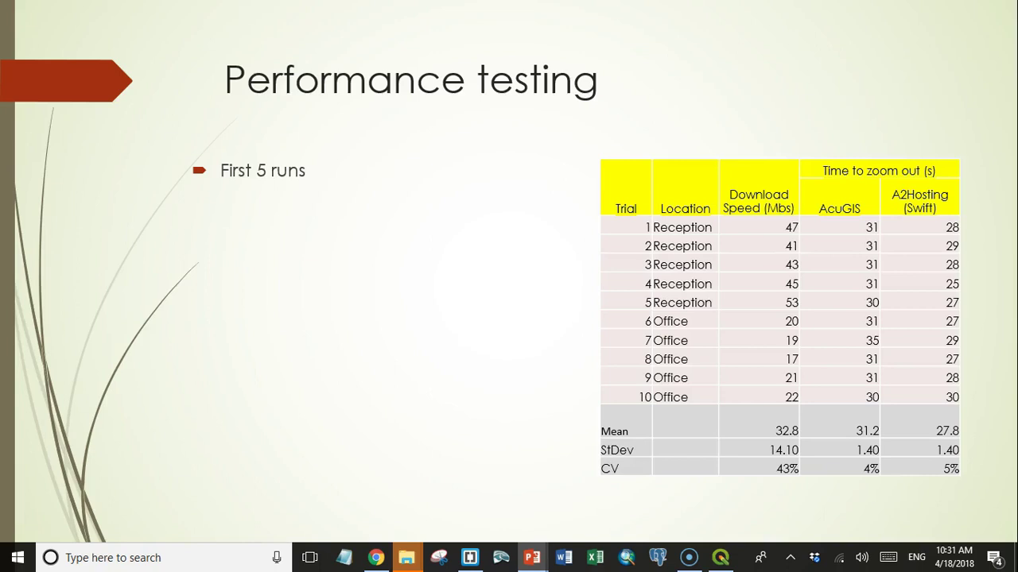
pyautogui.press('Right')
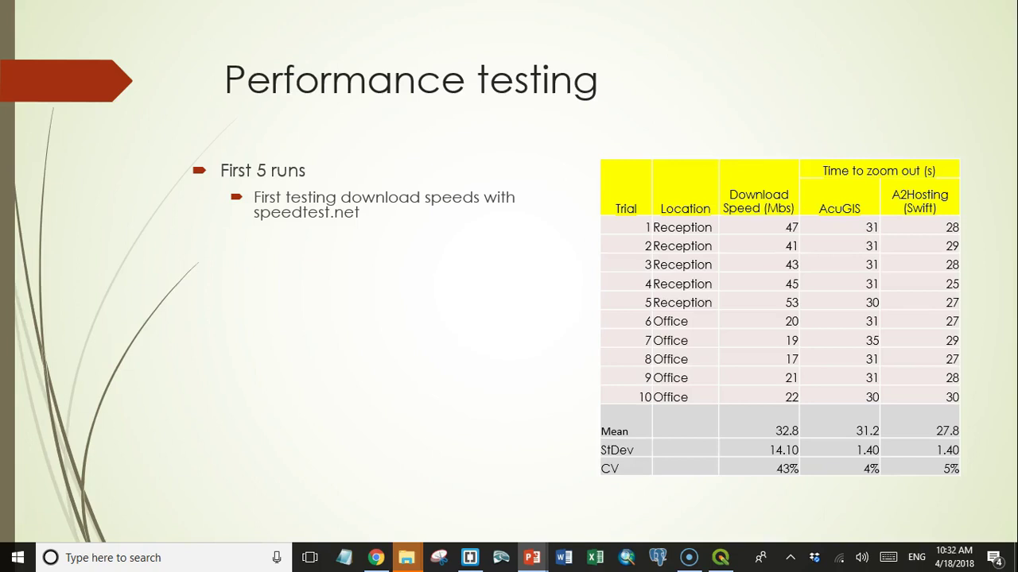
# Reveal the zoom 1:10k–1:50k and alternate-hosts bullets, then Second 5 runs with its two sub-points
pyautogui.press('Right')
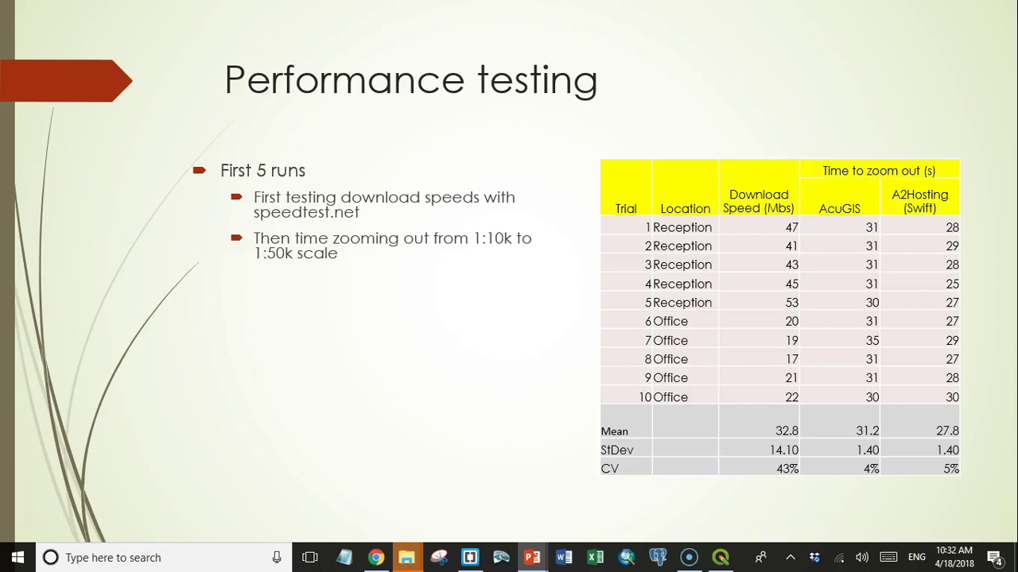
pyautogui.press('Right')
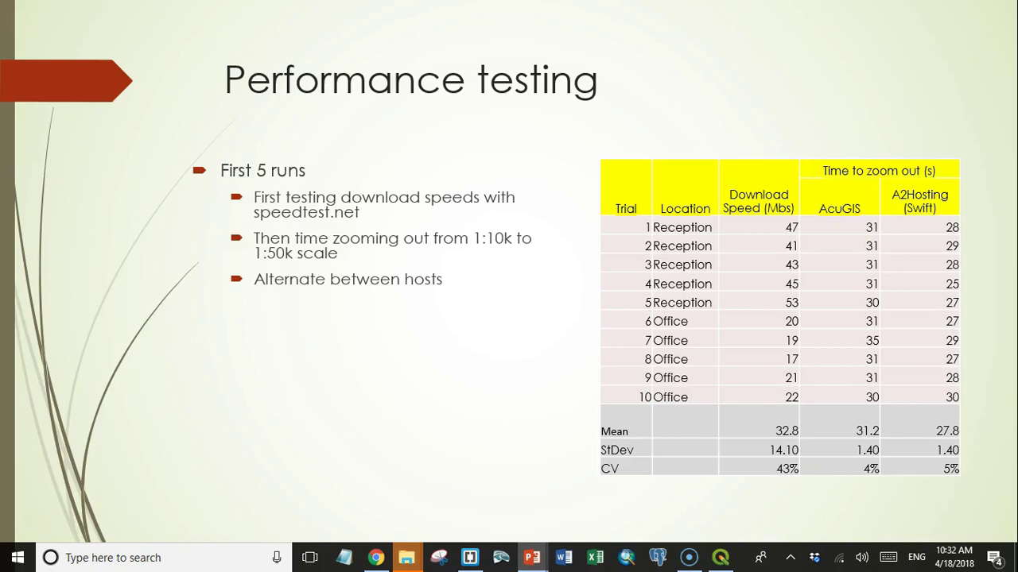
pyautogui.press('Right')
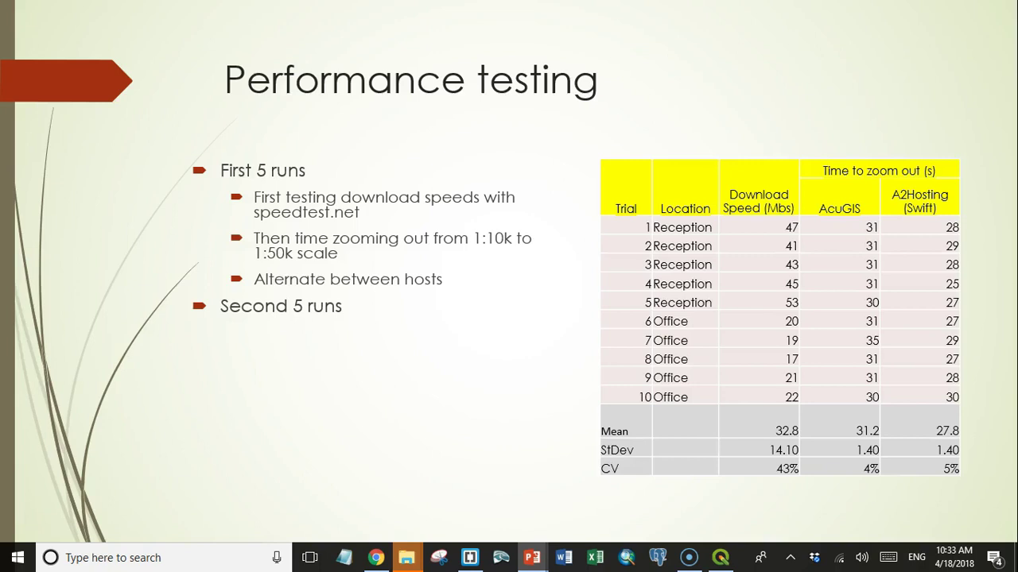
pyautogui.press('Right')
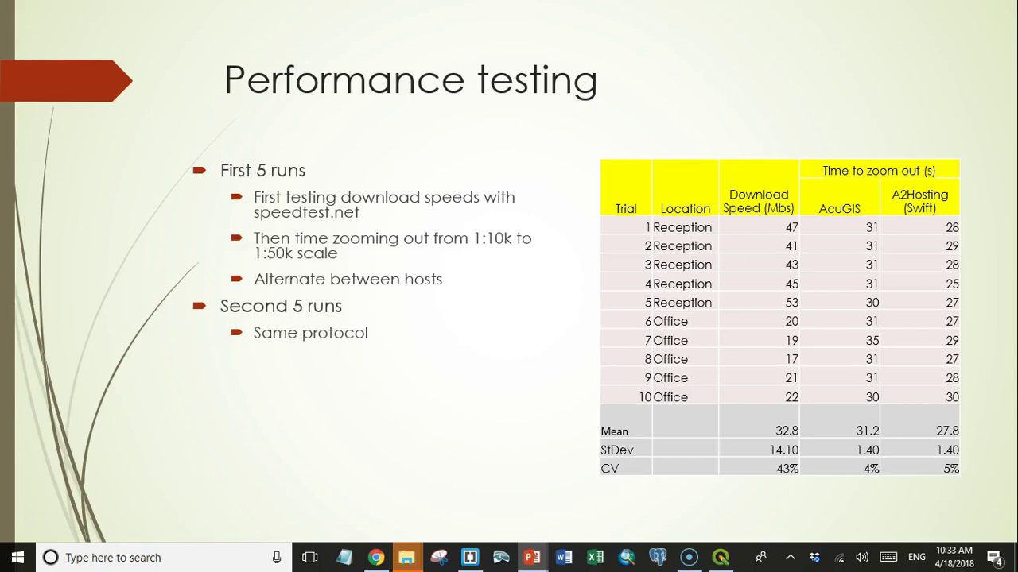
pyautogui.press('Right')
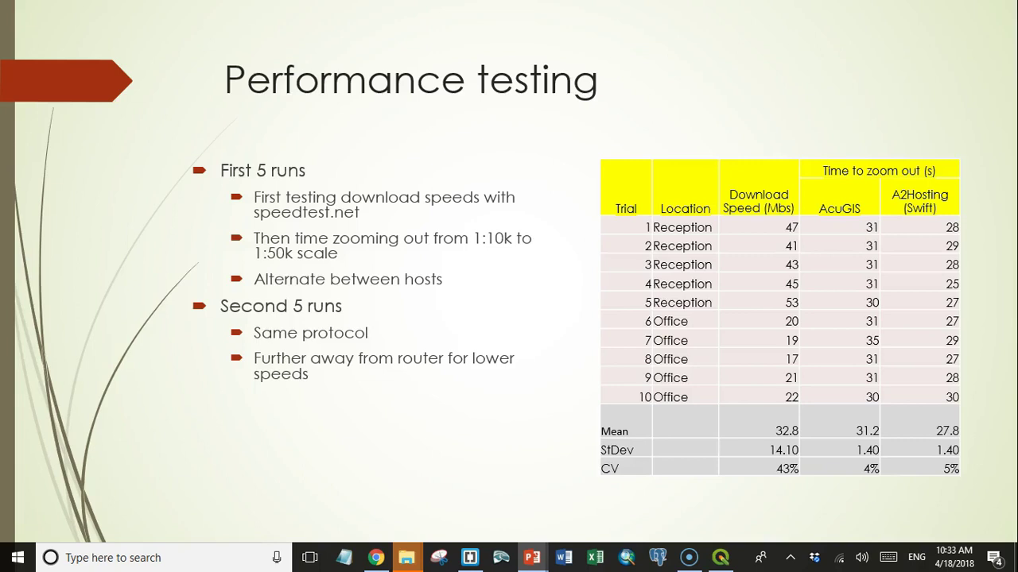
# Reveal Results: consistent host times, not download-speed dependent, A2 faster; then advance to Which is right for you?
pyautogui.press('Right')
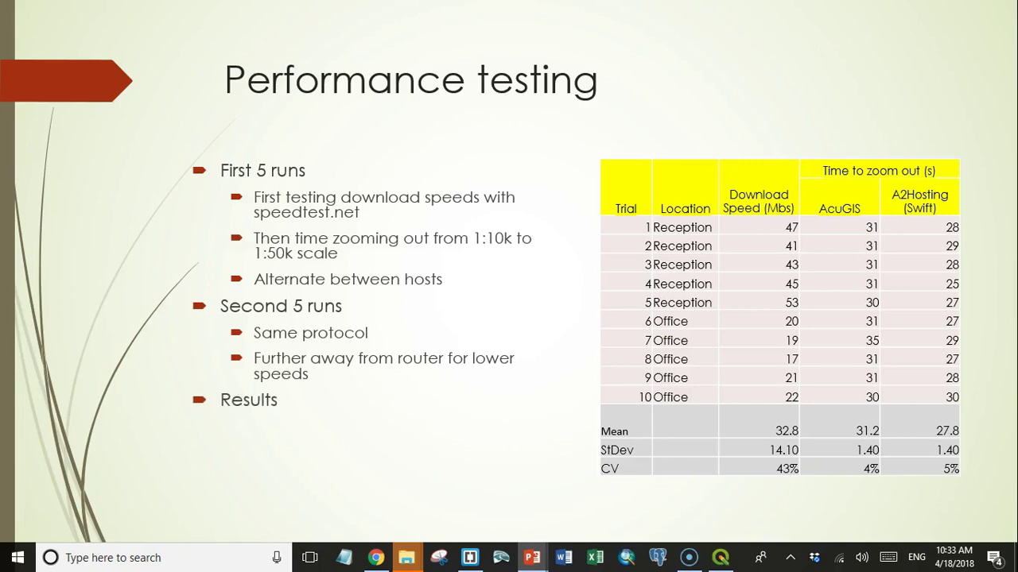
pyautogui.press('Right')
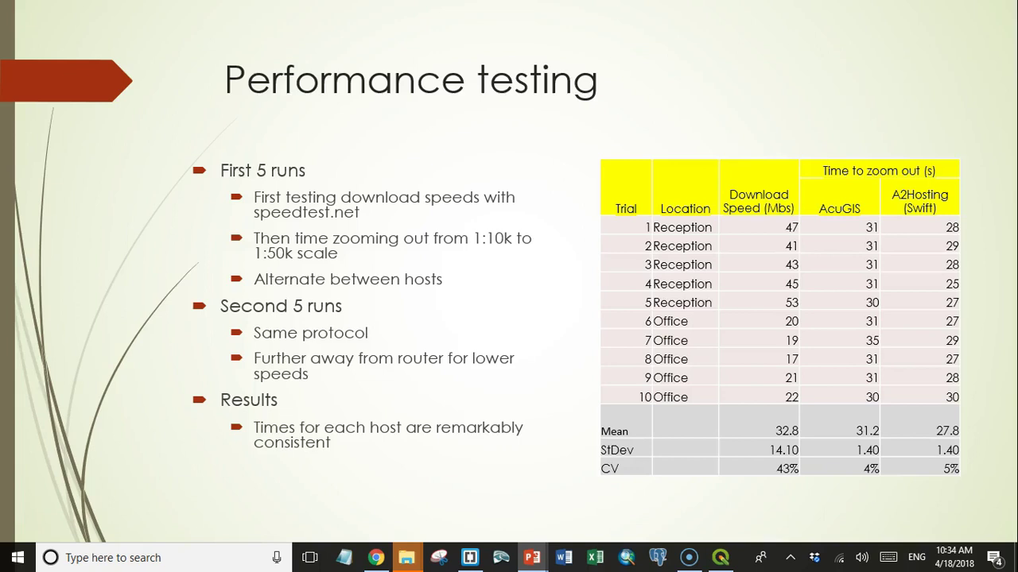
pyautogui.press('Right')
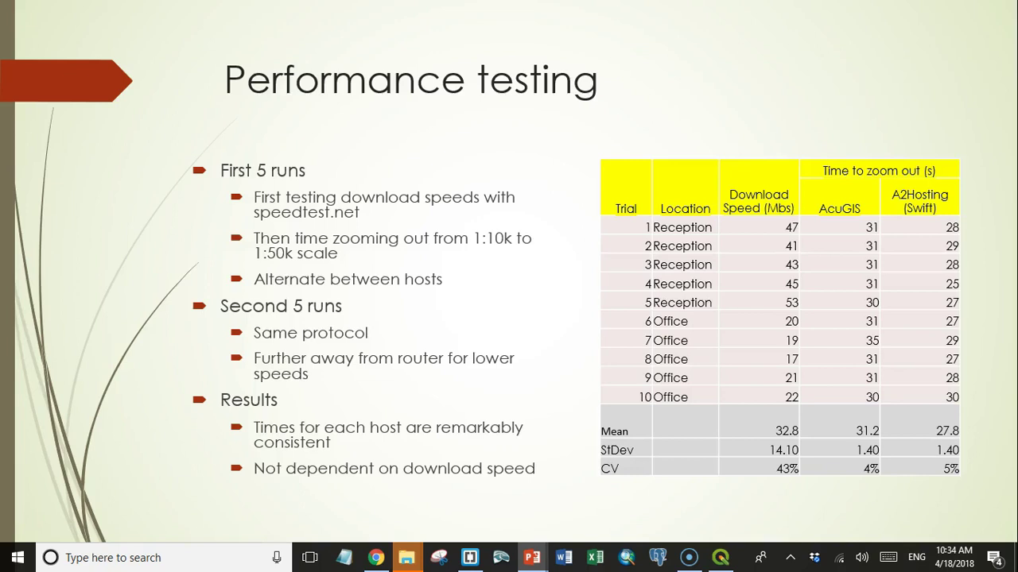
pyautogui.press('Right')
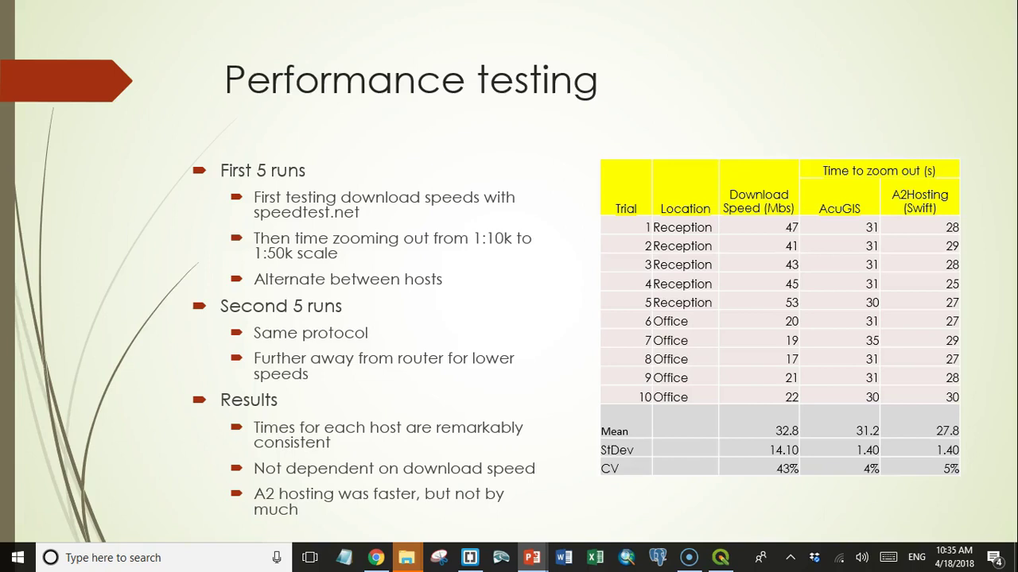
pyautogui.press('Right')
pyautogui.press('Right')
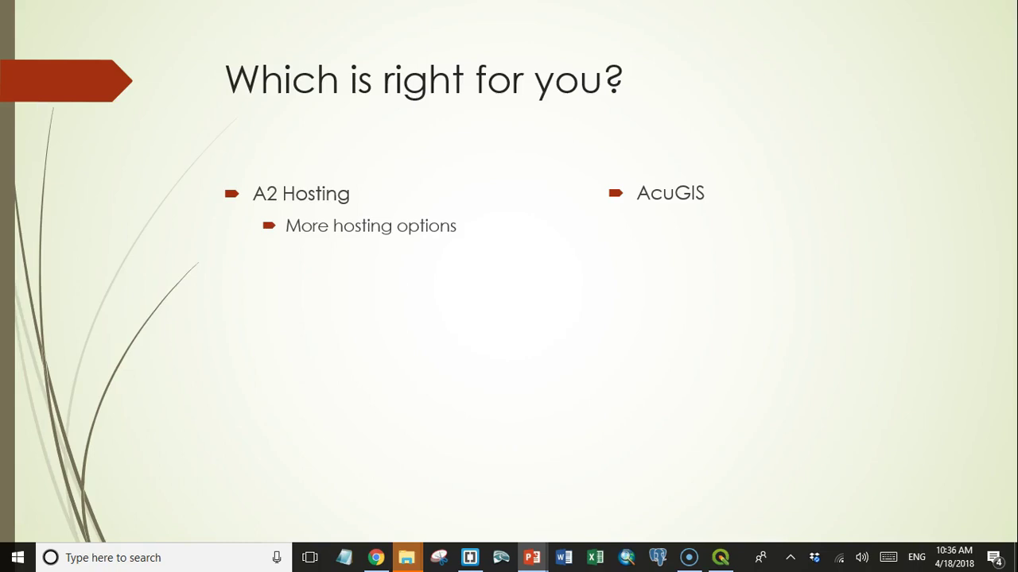
# Reveal A2's unlimited storage/bandwidth and Raw speed points, and AcuGIS's storage-and-bandwidth plan pricing point
pyautogui.press('Right')
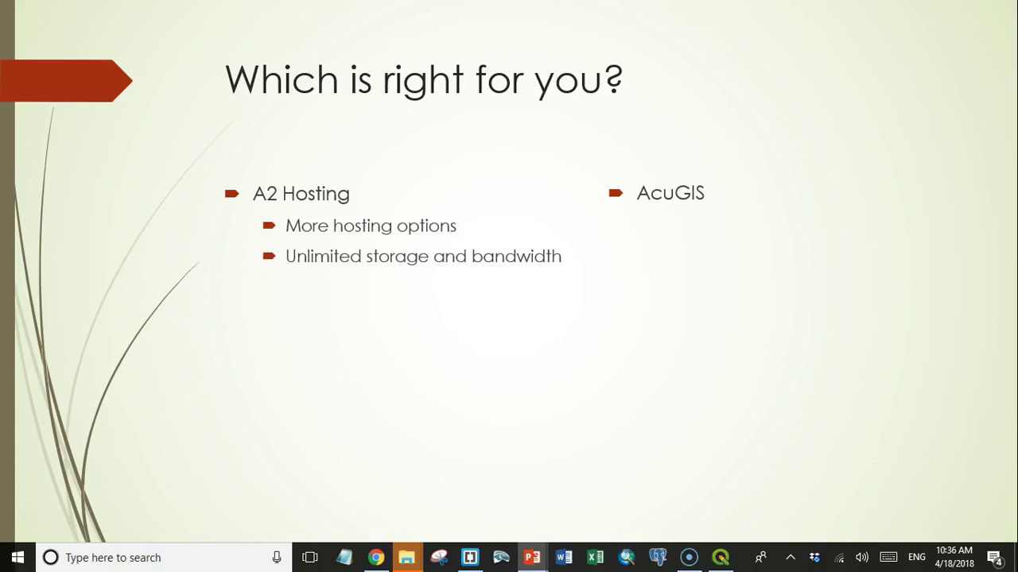
pyautogui.press('Right')
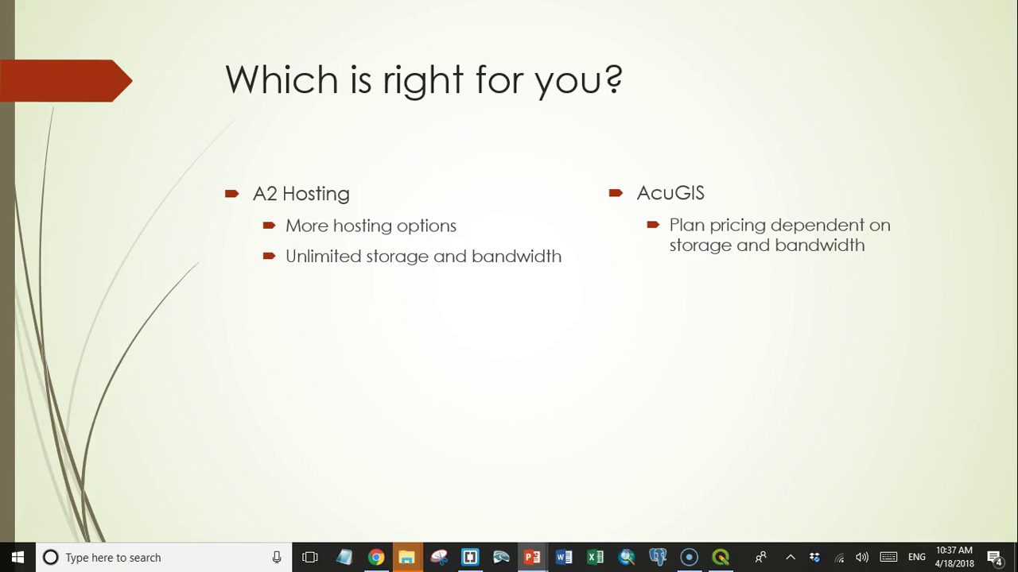
pyautogui.press('Right')
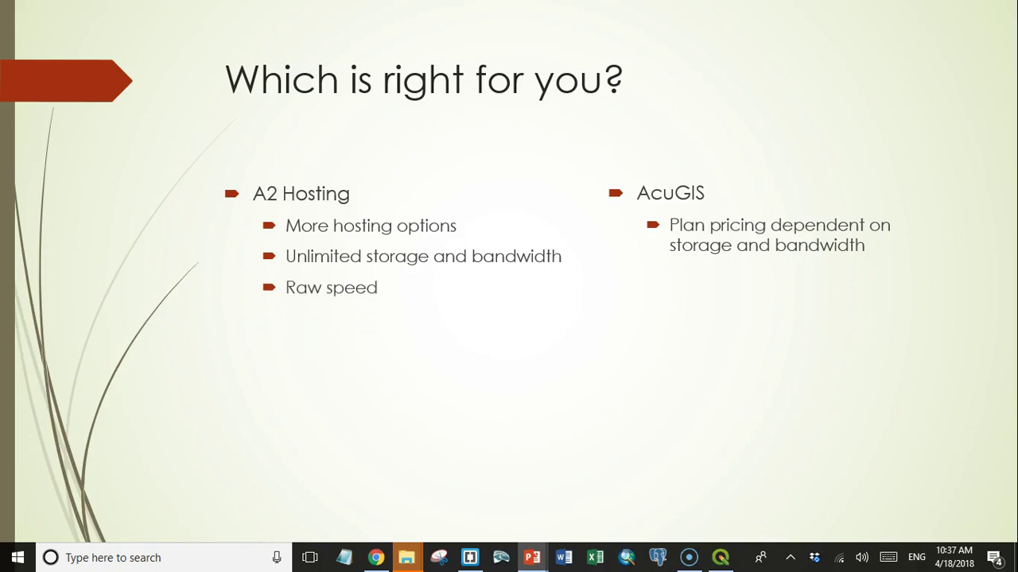
# Reveal the Slower point and the GeoServer/GeoNode geospatial applications point for AcuGIS
pyautogui.press('Right')
pyautogui.press('Right')
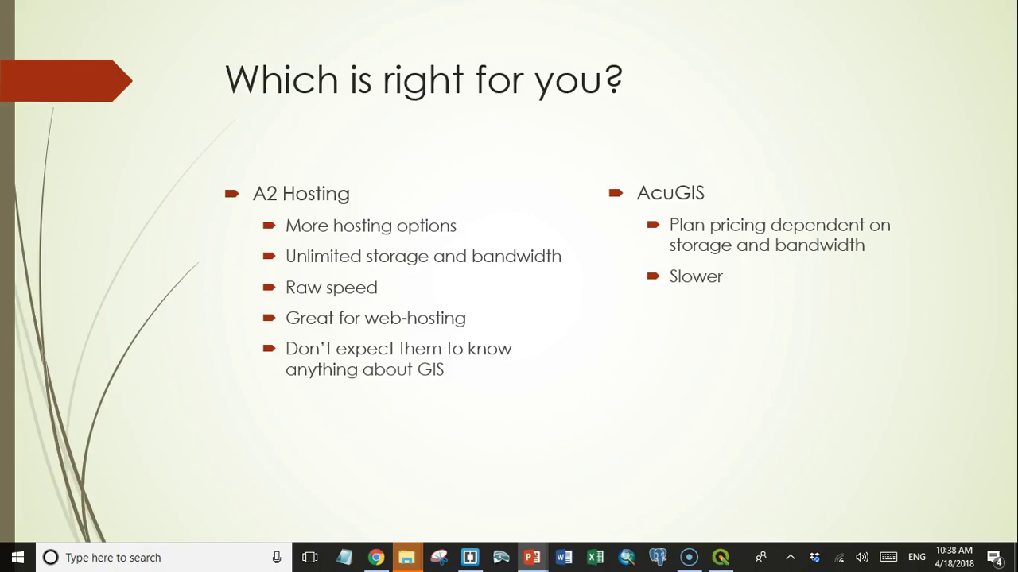
pyautogui.press('Right')
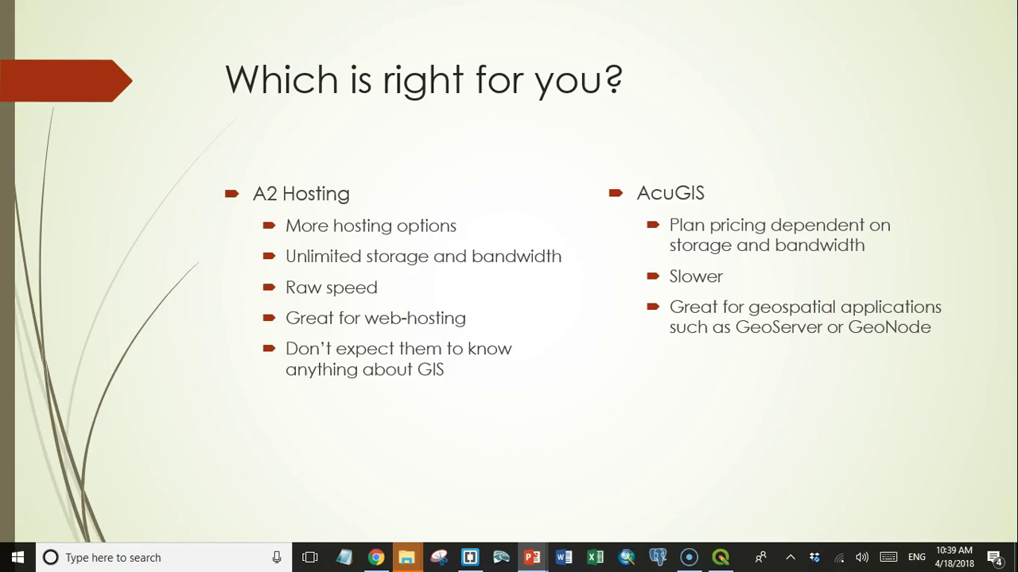
# Reveal the GIS focused point as AcuGIS's fourth comparison bullet
pyautogui.press('Right')
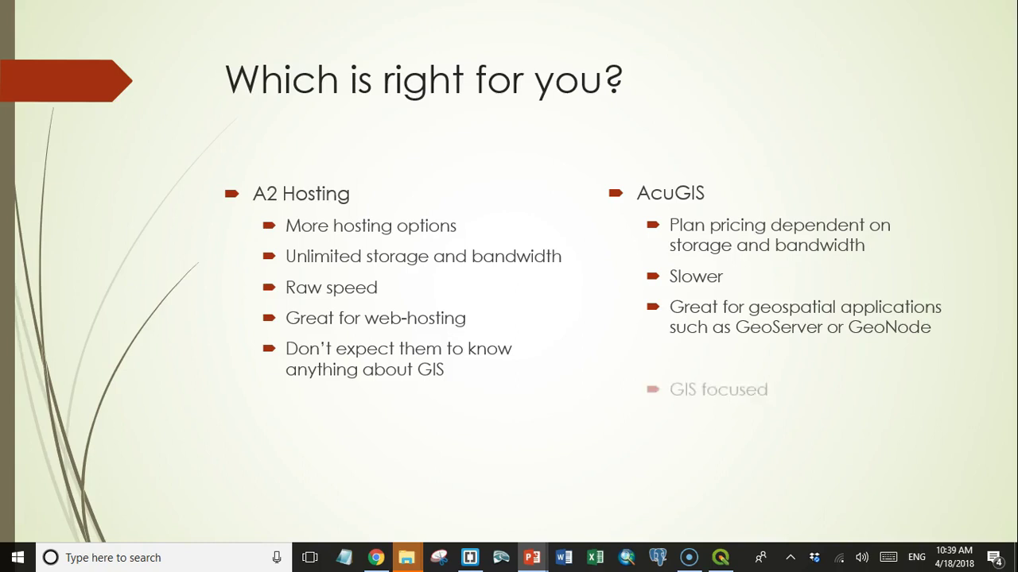